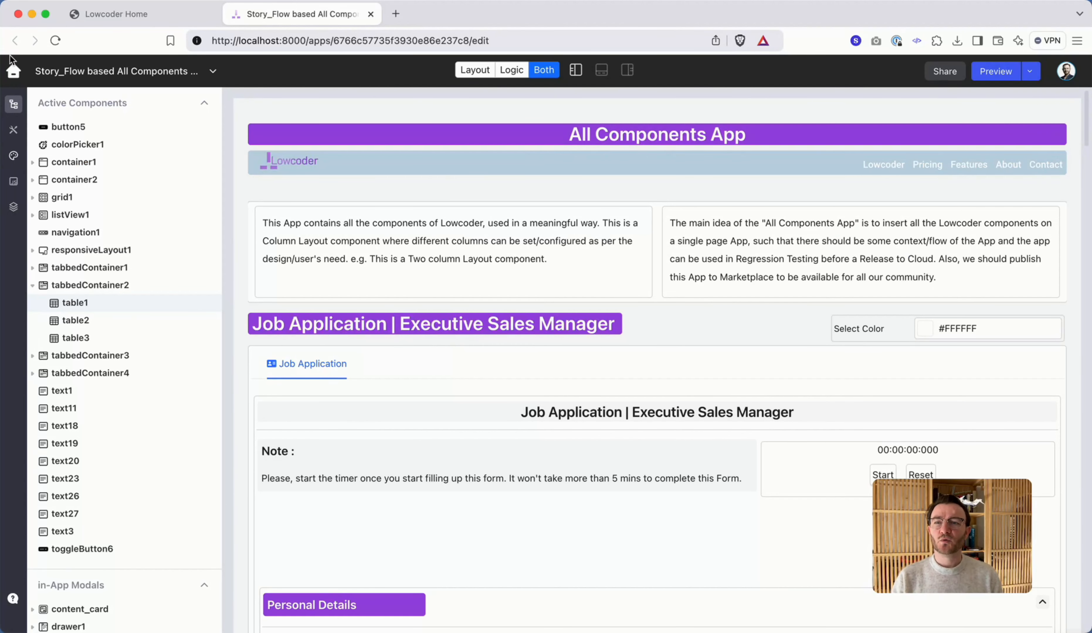
Open the app's theme and canvas settings and view the available style themes.
{"action": "left_click", "coordinate": [15, 159]}
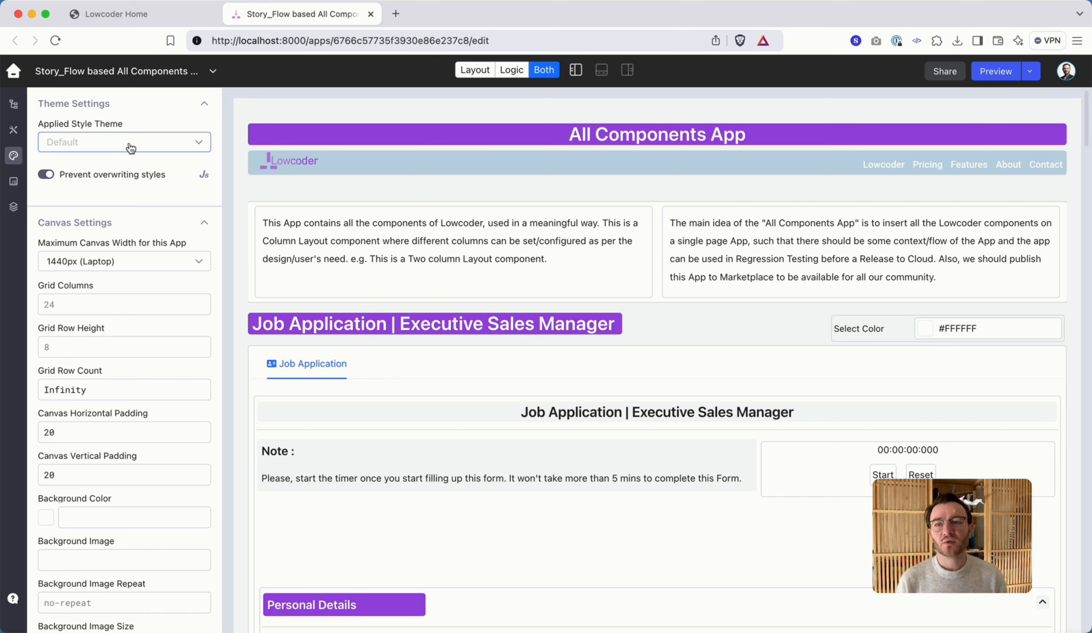
{"action": "left_click", "coordinate": [112, 146]}
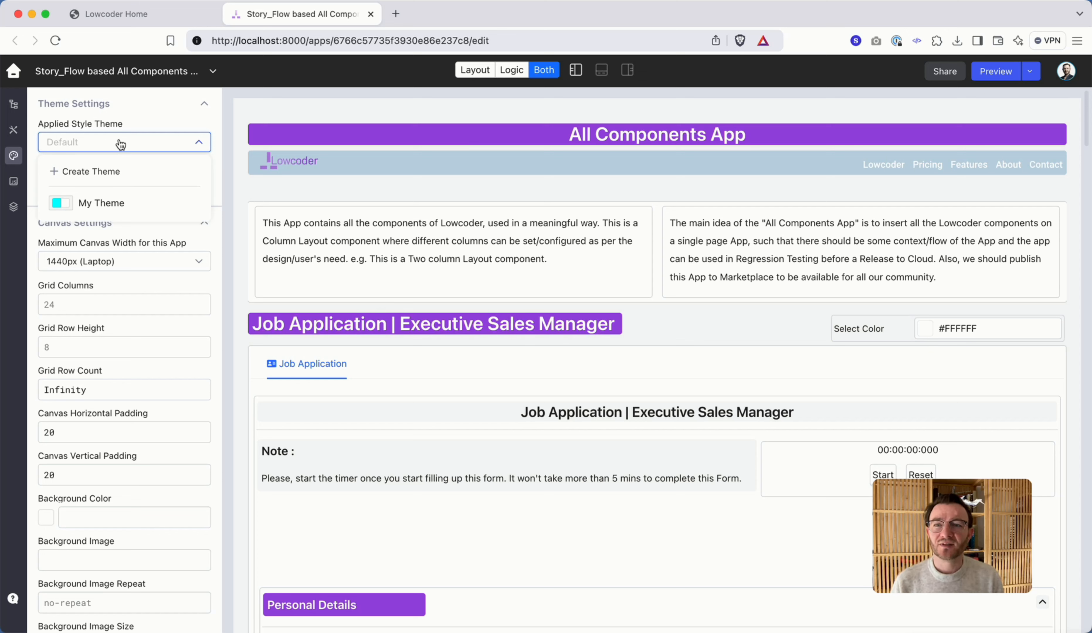
{"action": "left_click", "coordinate": [120, 145]}
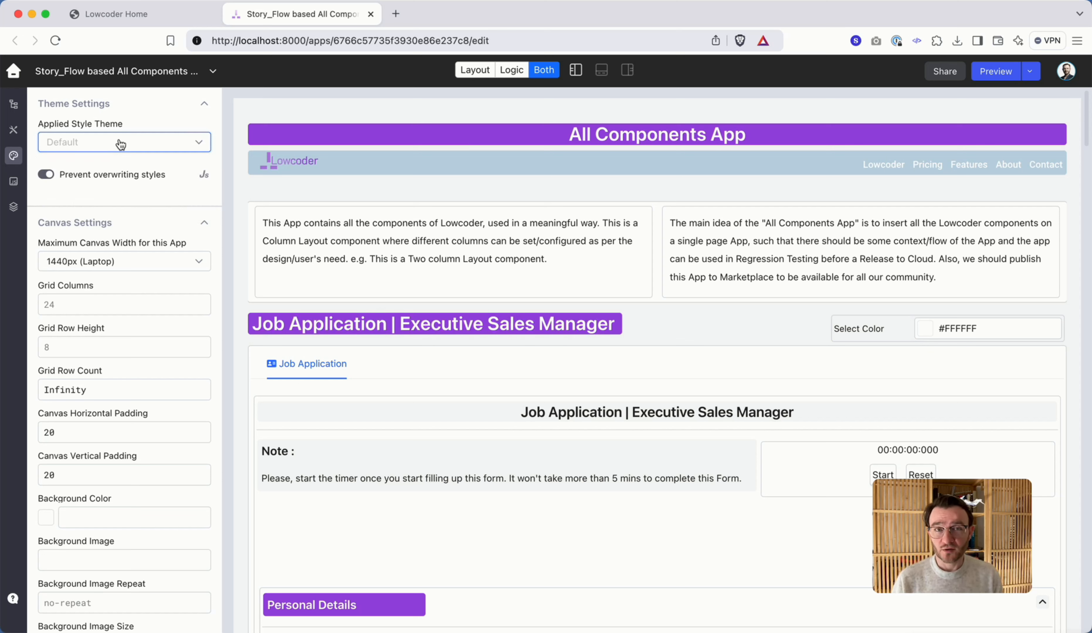
Try a maximum canvas width of 450px (Phone), and set it back to 1440px (Laptop).
{"action": "scroll", "coordinate": [169, 297], "scroll_direction": "down", "scroll_amount": 5}
{"action": "right_click", "coordinate": [169, 296]}
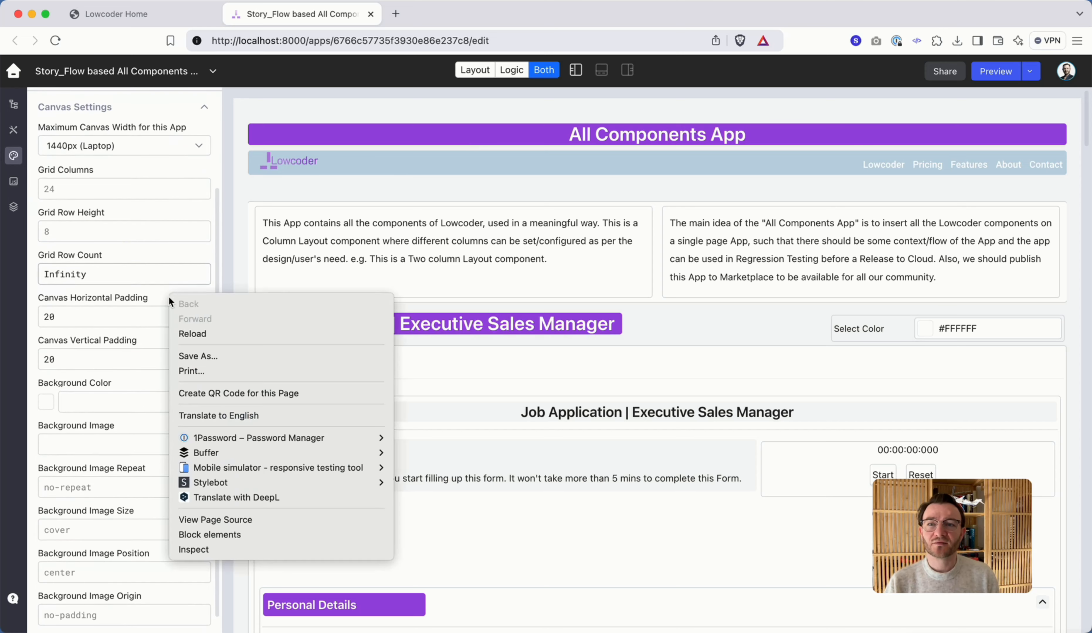
{"action": "left_click", "coordinate": [163, 156]}
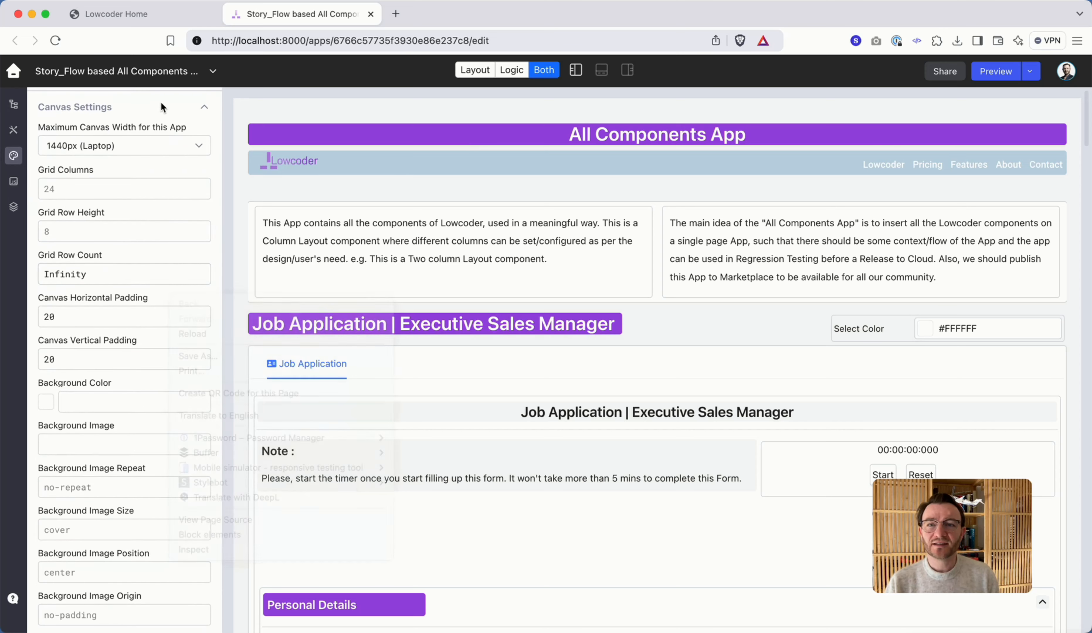
{"action": "left_click", "coordinate": [101, 149]}
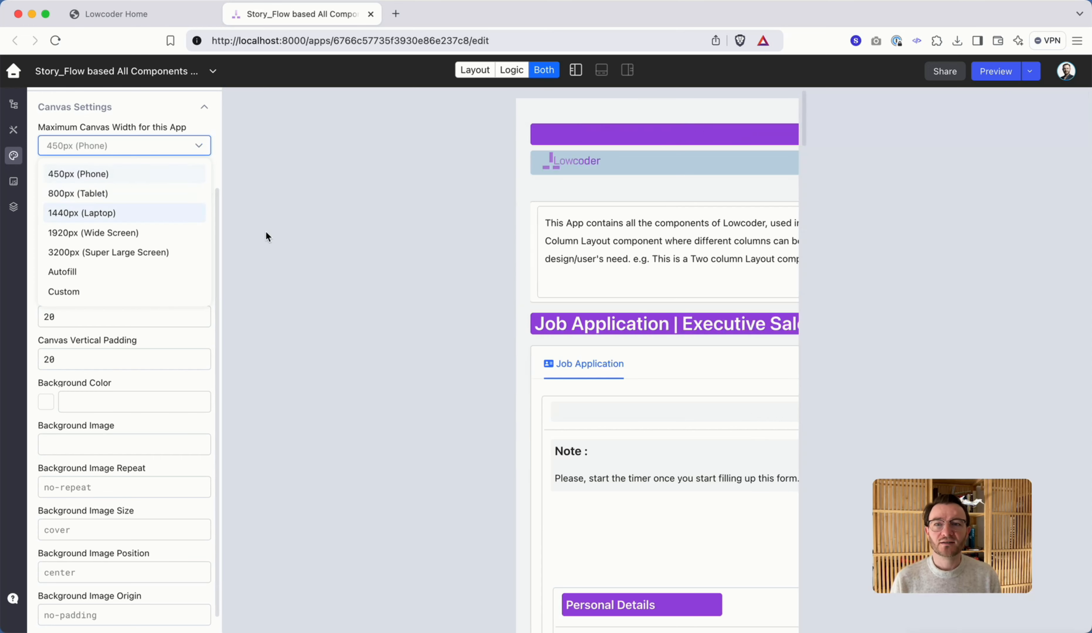
{"action": "left_click", "coordinate": [106, 176]}
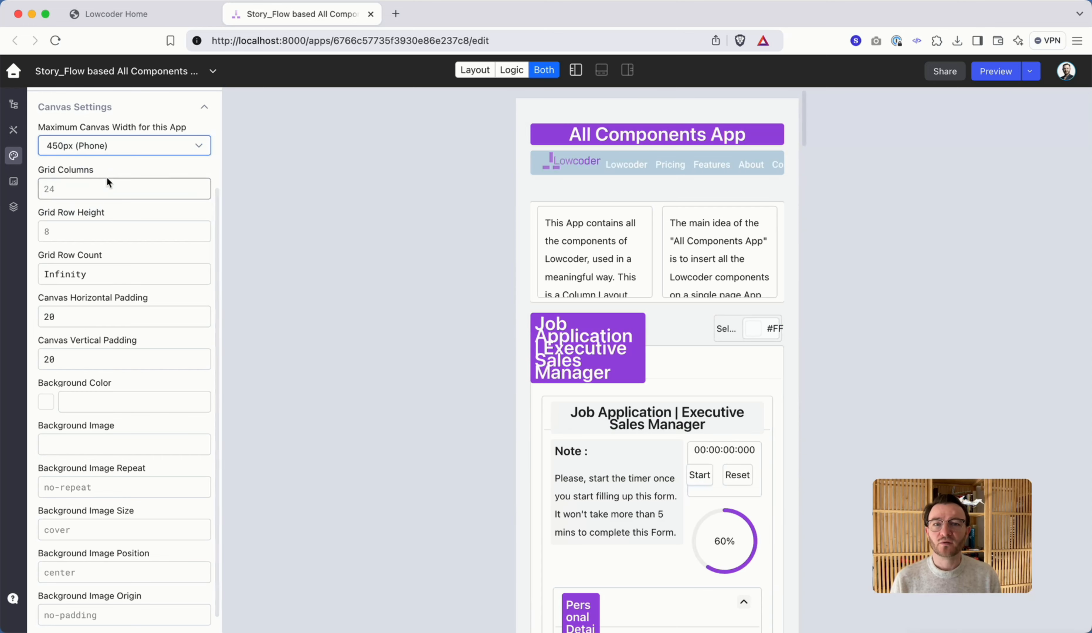
{"action": "left_click", "coordinate": [92, 150]}
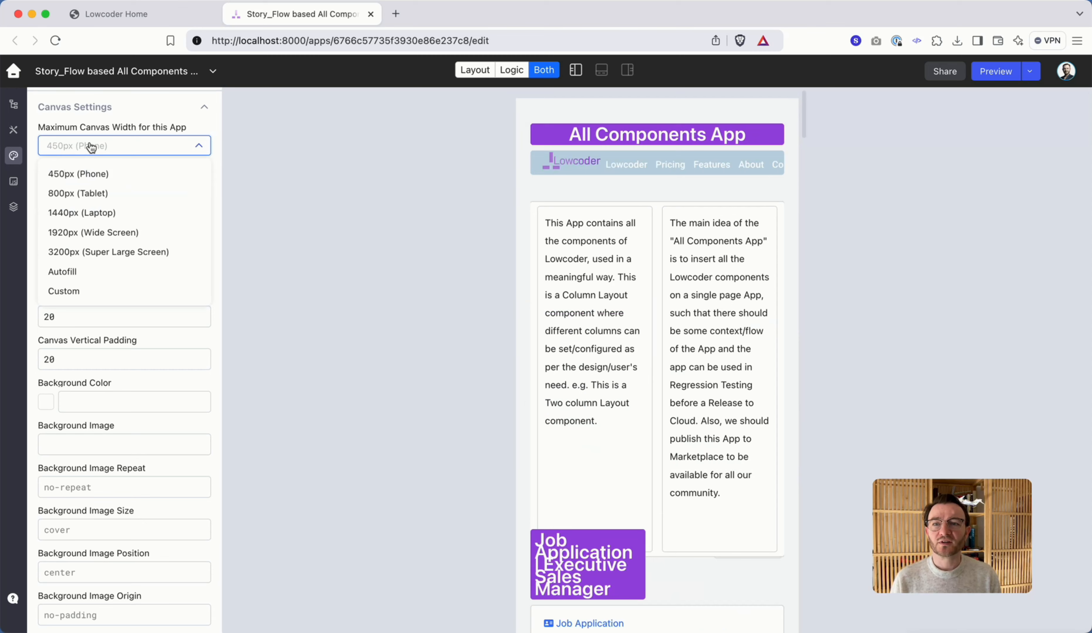
{"action": "left_click", "coordinate": [87, 216]}
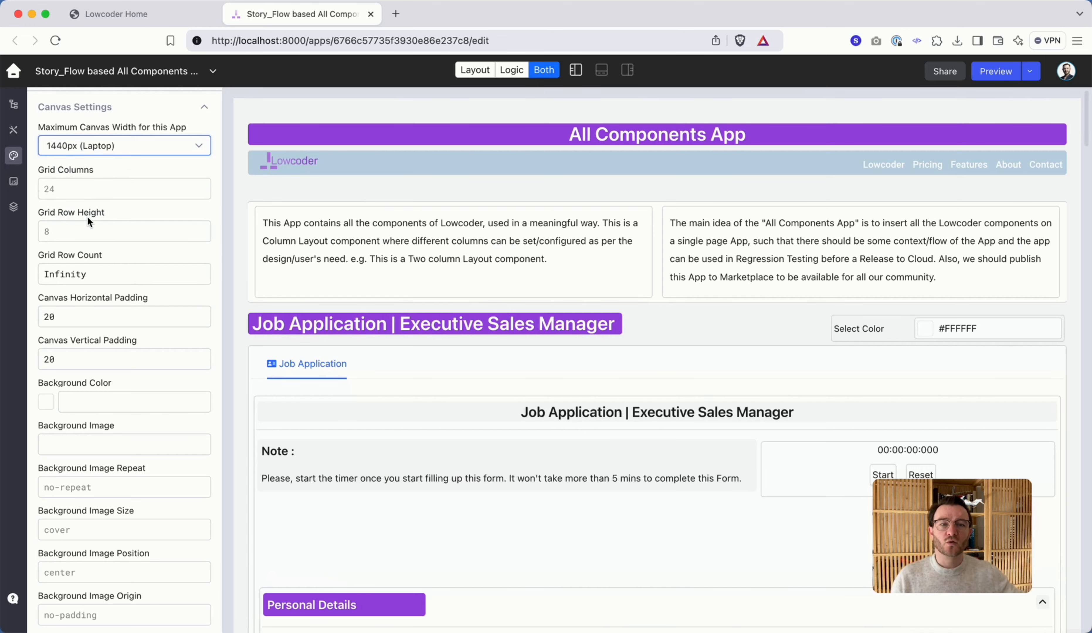
{"action": "left_click", "coordinate": [109, 146]}
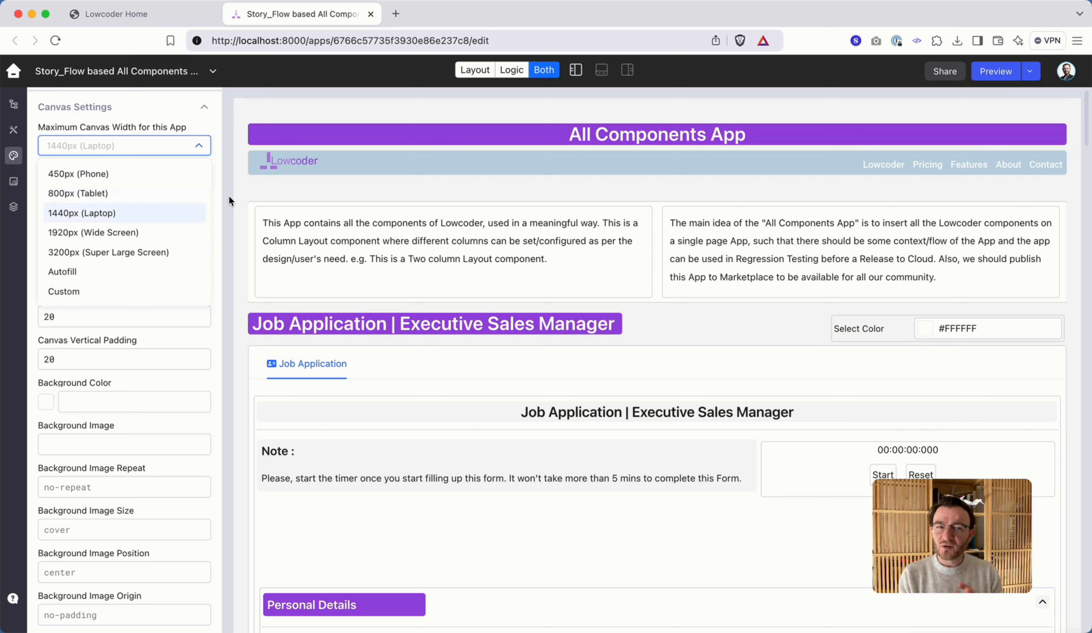
{"action": "left_click", "coordinate": [200, 148]}
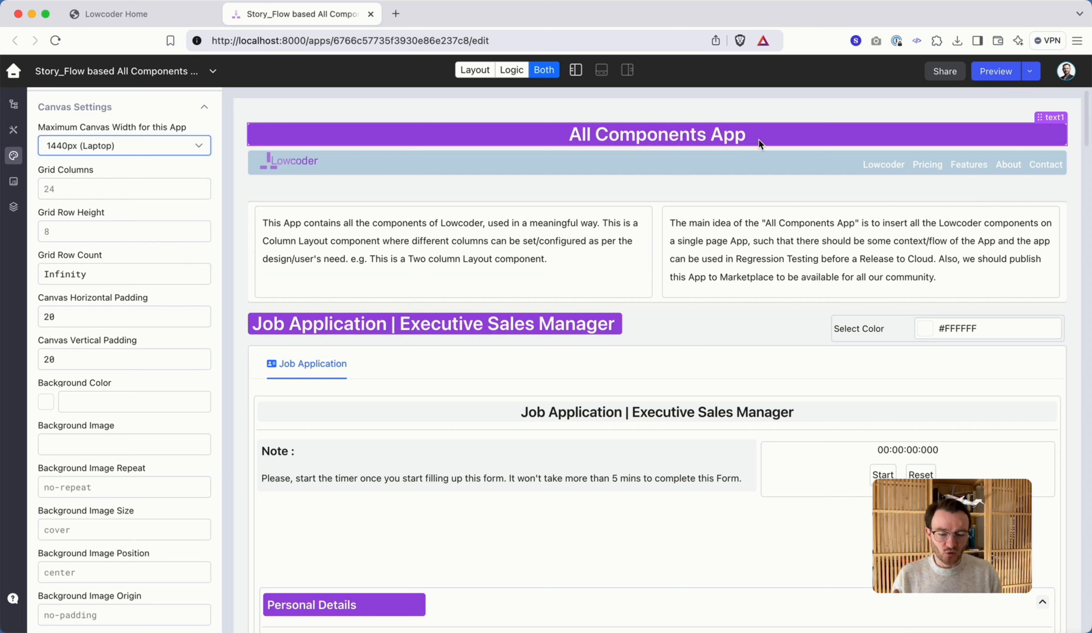
Narrow the "All Components App" title from its right edge to a little under two thirds of the canvas width.
{"action": "left_click", "coordinate": [788, 132]}
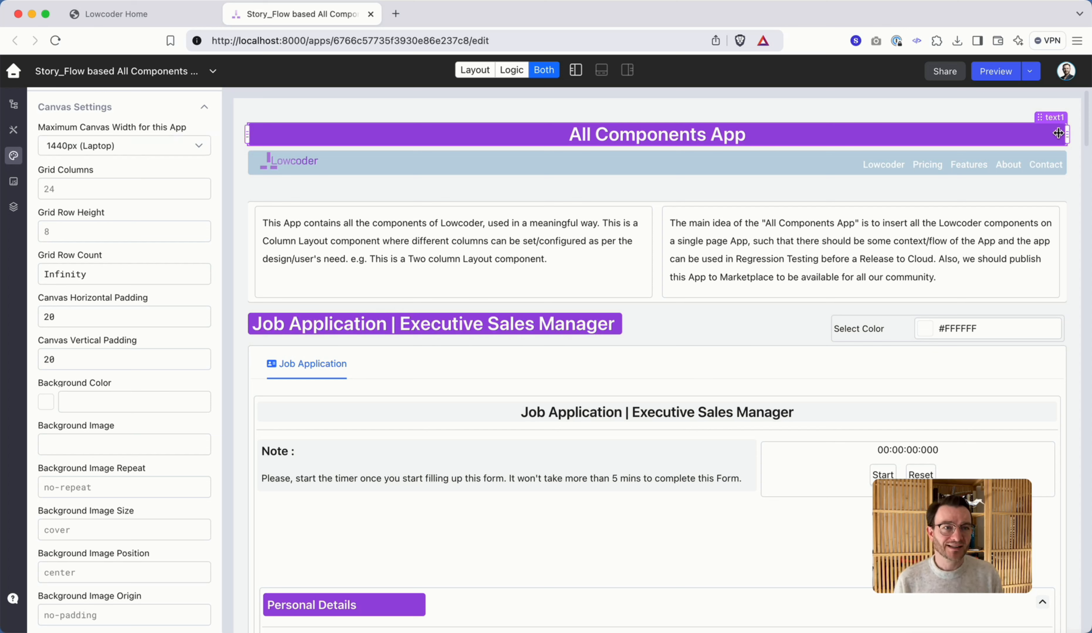
{"action": "left_click_drag", "start_coordinate": [1067, 135], "coordinate": [714, 127]}
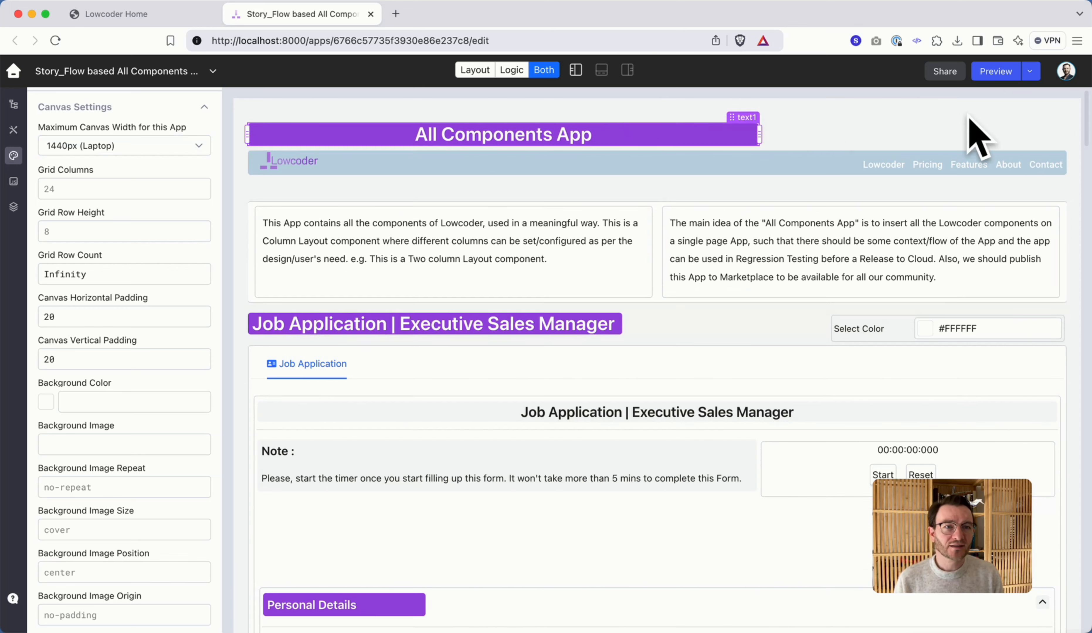
Set the canvas grid columns to 48 and widen the "All Components App" title to match the navigation bar below it.
{"action": "left_click", "coordinate": [68, 187]}
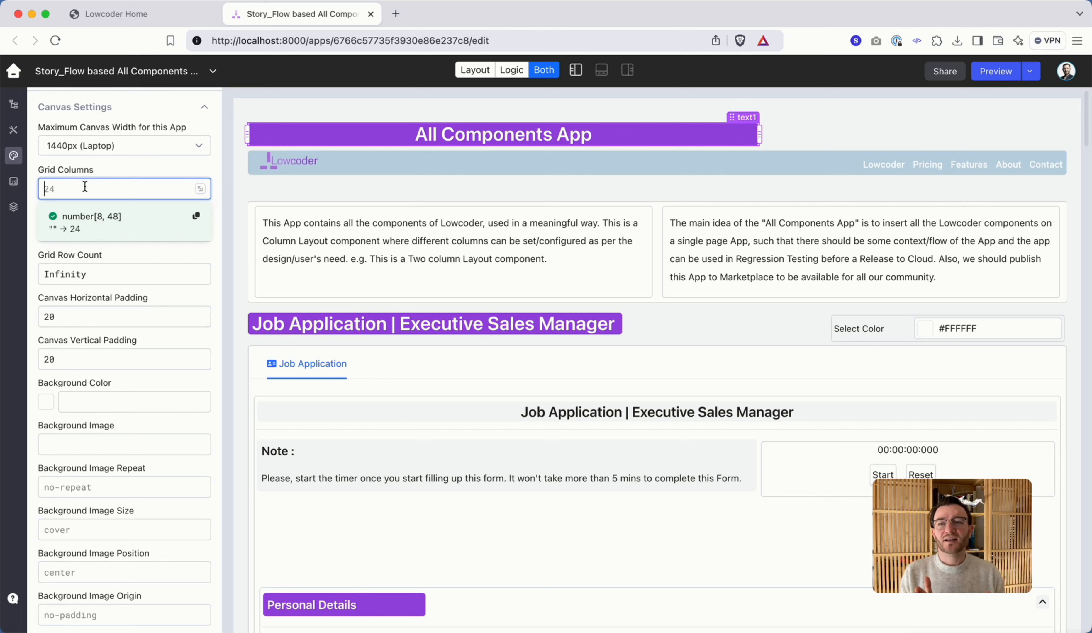
{"action": "type", "text": "48"}
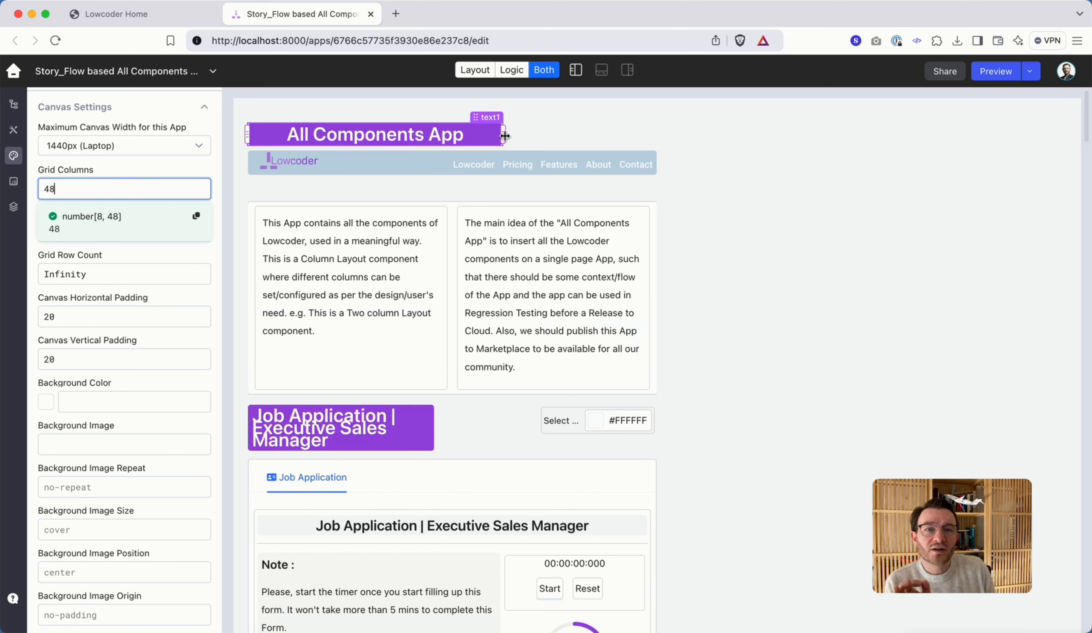
{"action": "left_click_drag", "start_coordinate": [517, 136], "coordinate": [562, 136]}
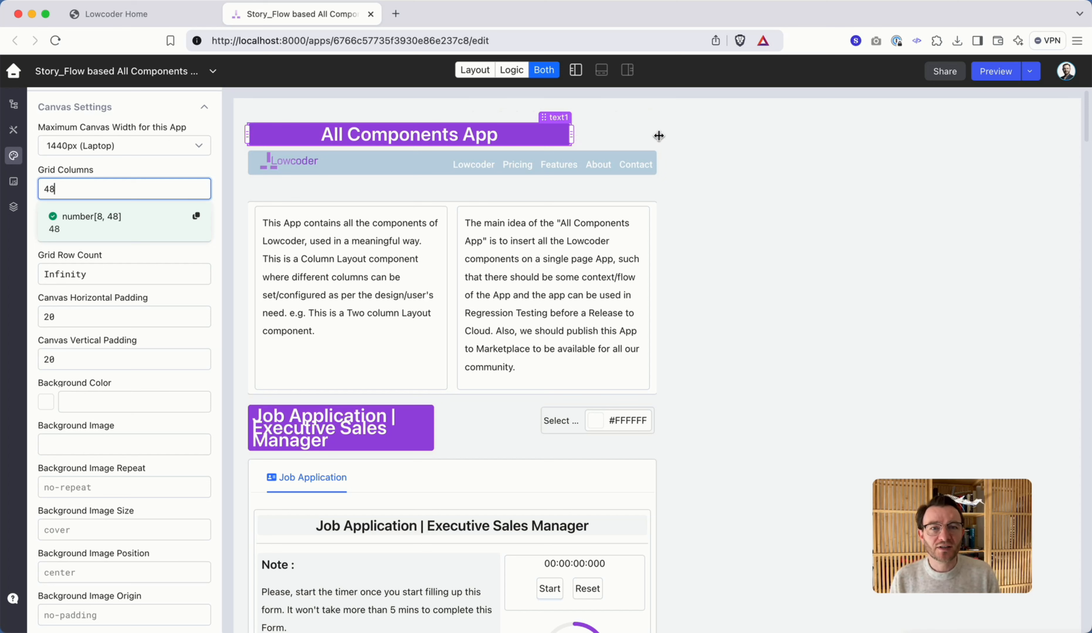
{"action": "left_click_drag", "start_coordinate": [659, 136], "coordinate": [660, 137]}
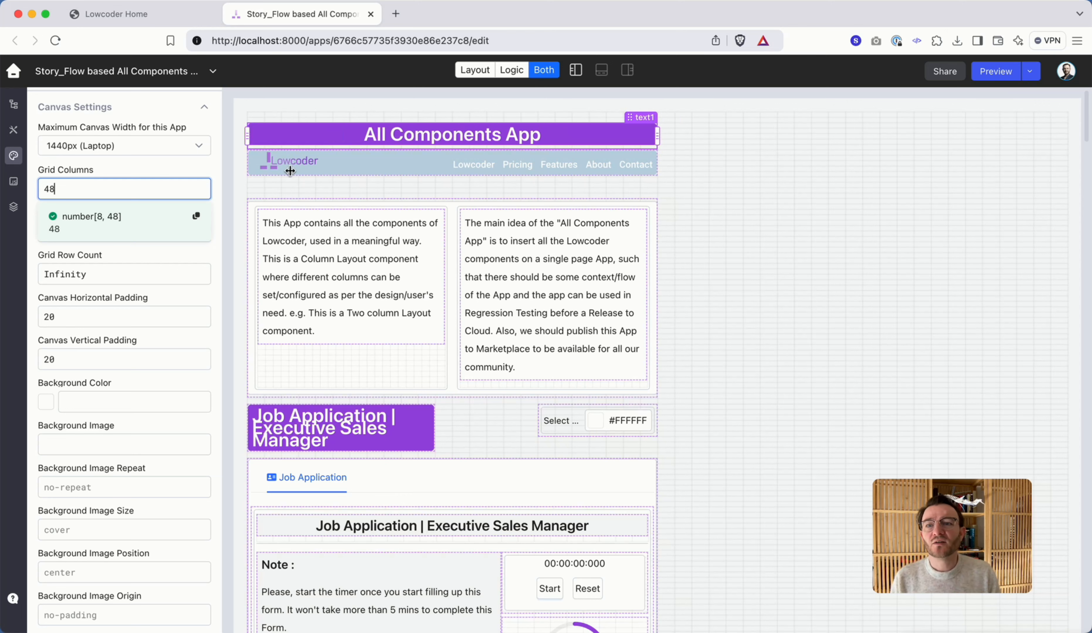
Set the canvas grid columns to 24.
{"action": "double_click", "coordinate": [71, 188]}
{"action": "type", "text": "42"}
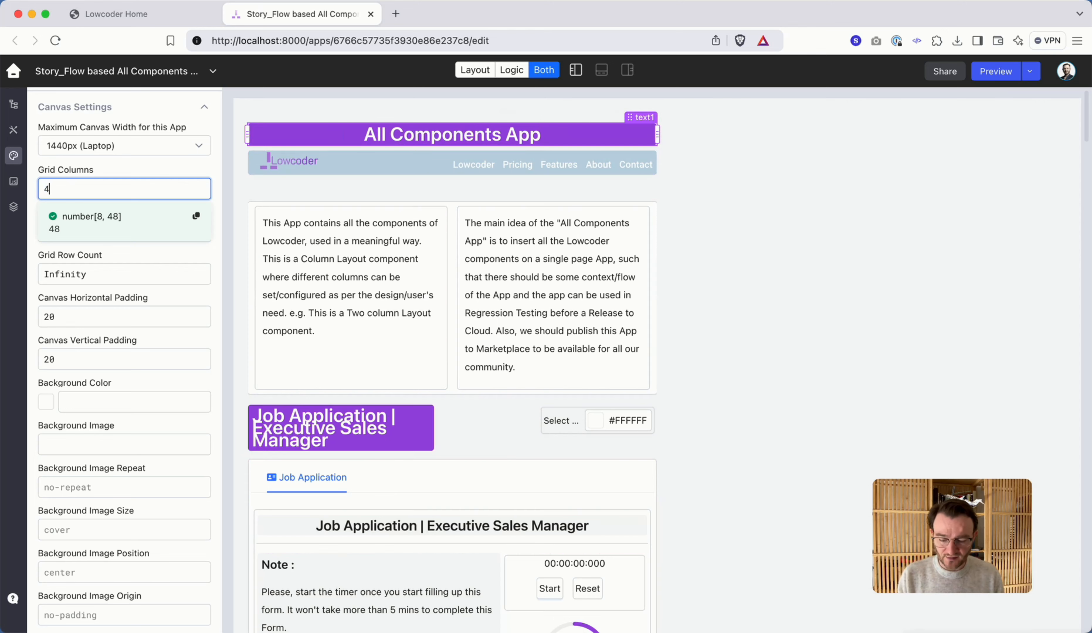
{"action": "key", "text": "BackSpace"}
{"action": "key", "text": "BackSpace"}
{"action": "type", "text": "24"}
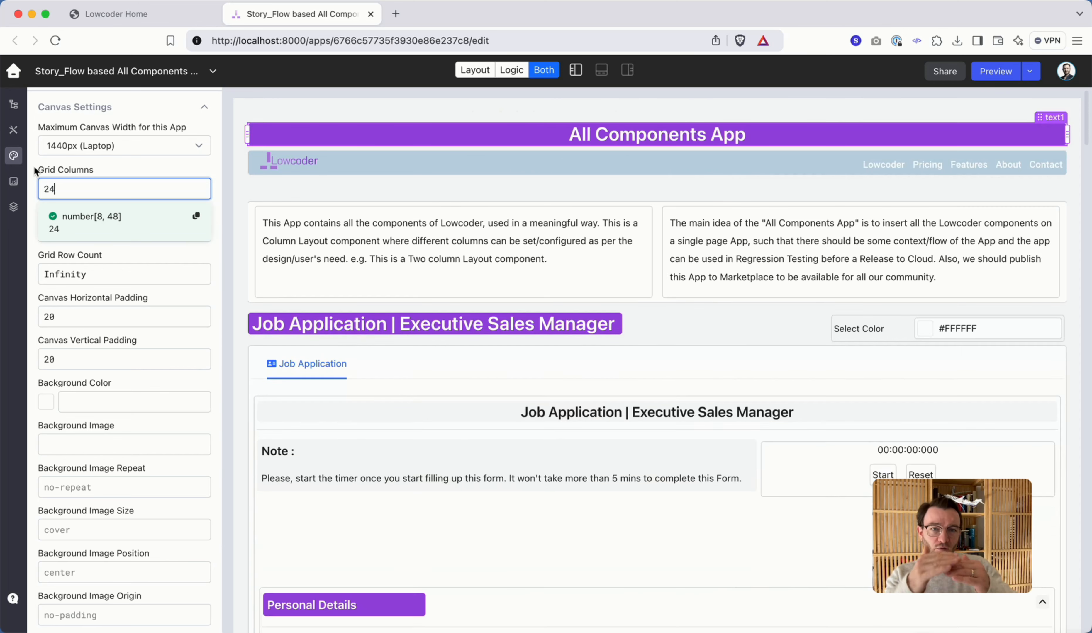
{"action": "left_click", "coordinate": [34, 166]}
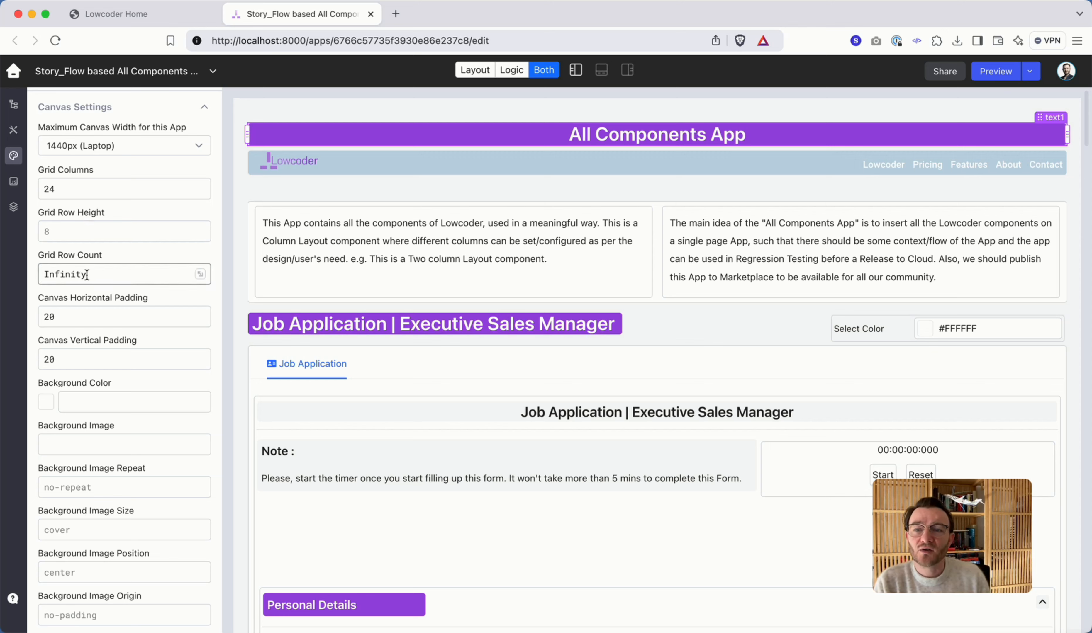
Try limiting the canvas height with a grid row count of 800 and of 80.
{"action": "scroll", "coordinate": [560, 278], "scroll_direction": "down", "scroll_amount": 1}
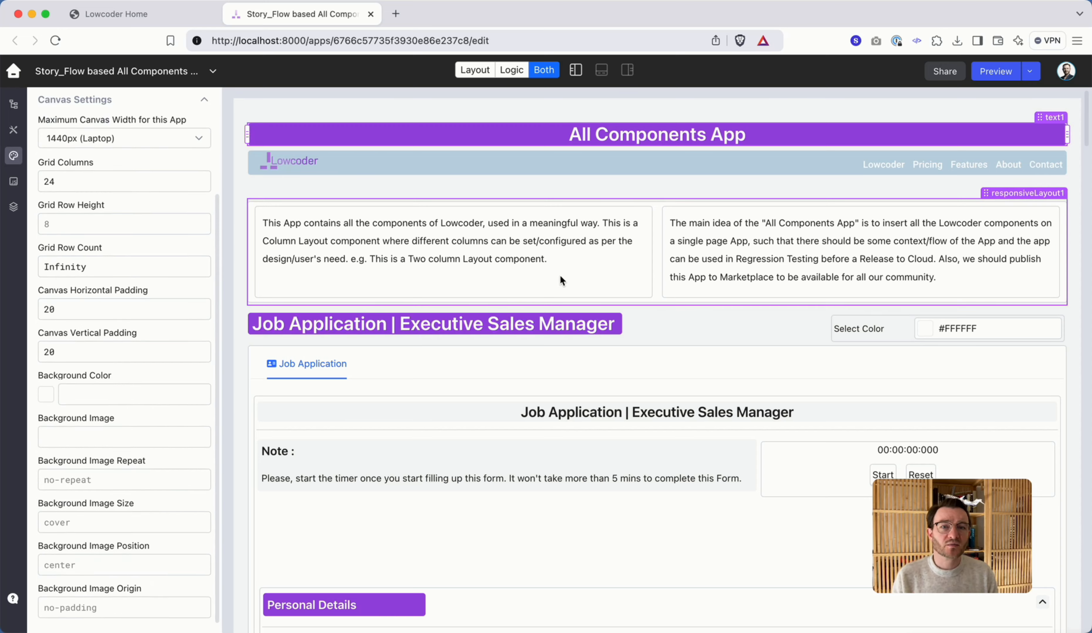
{"action": "scroll", "coordinate": [1076, 335], "scroll_direction": "down", "scroll_amount": 5}
{"action": "scroll", "coordinate": [1077, 334], "scroll_direction": "down", "scroll_amount": 20}
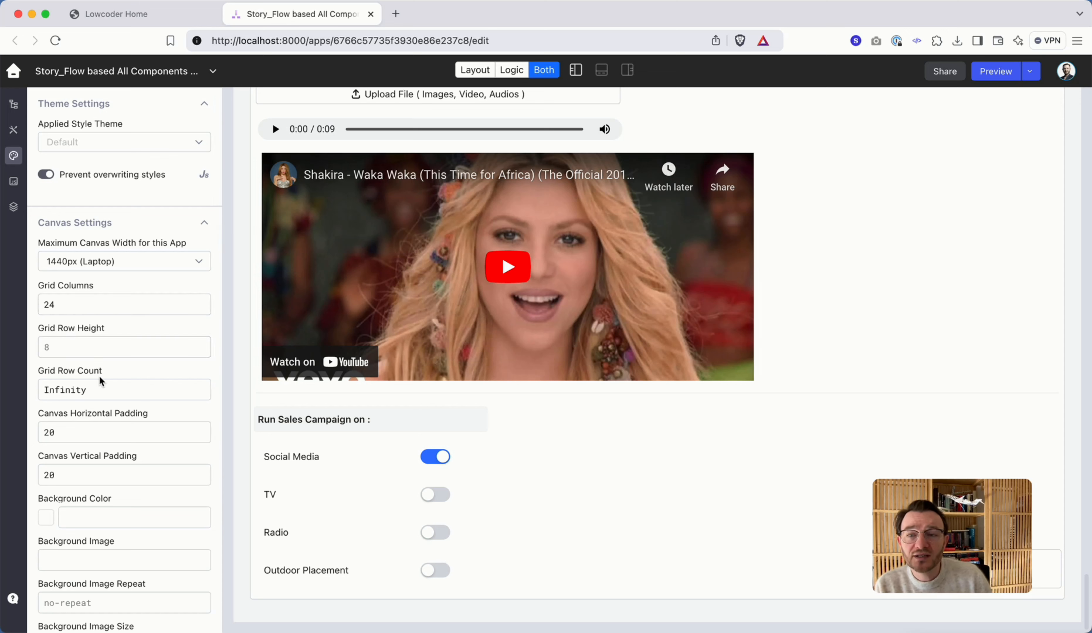
{"action": "left_click", "coordinate": [100, 388]}
{"action": "left_click_drag", "start_coordinate": [107, 390], "coordinate": [23, 394]}
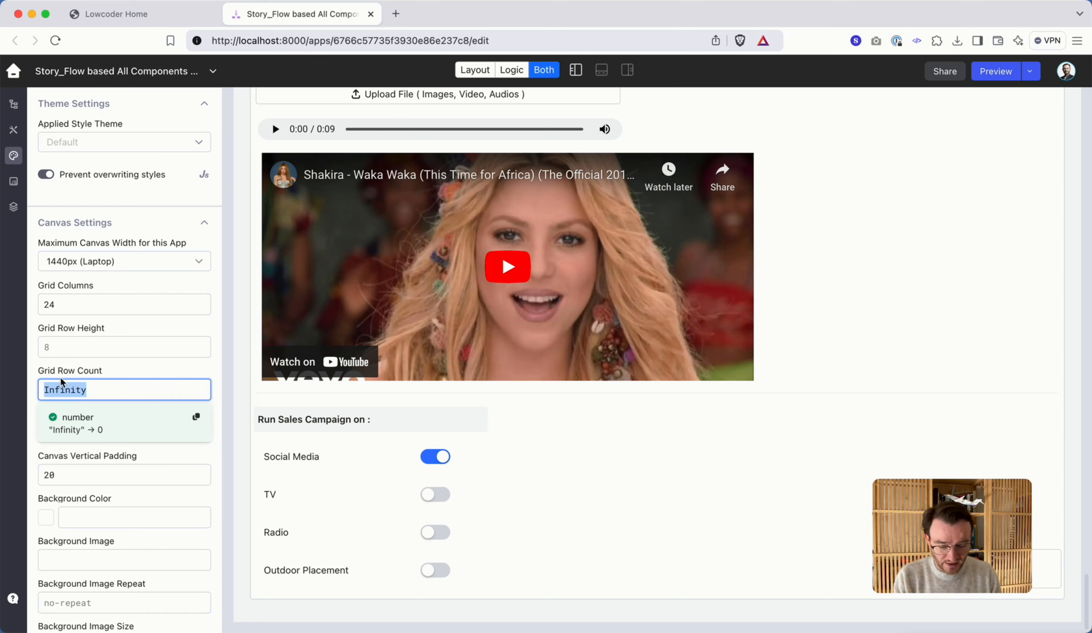
{"action": "type", "text": "8000"}
{"action": "key", "text": "BackSpace"}
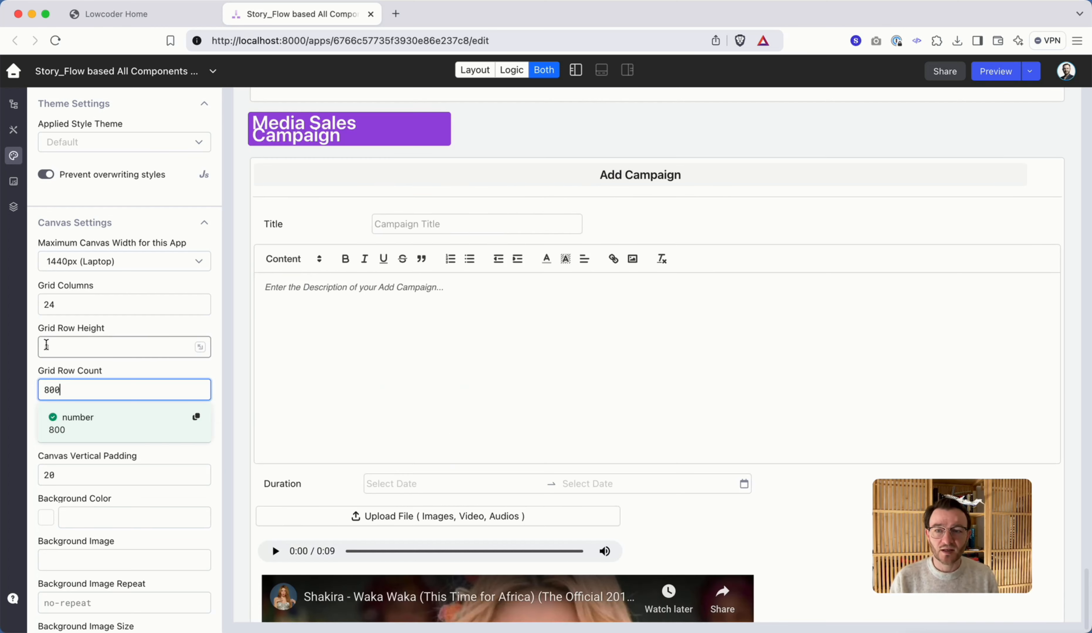
{"action": "key", "text": "super+a"}
{"action": "type", "text": "80"}
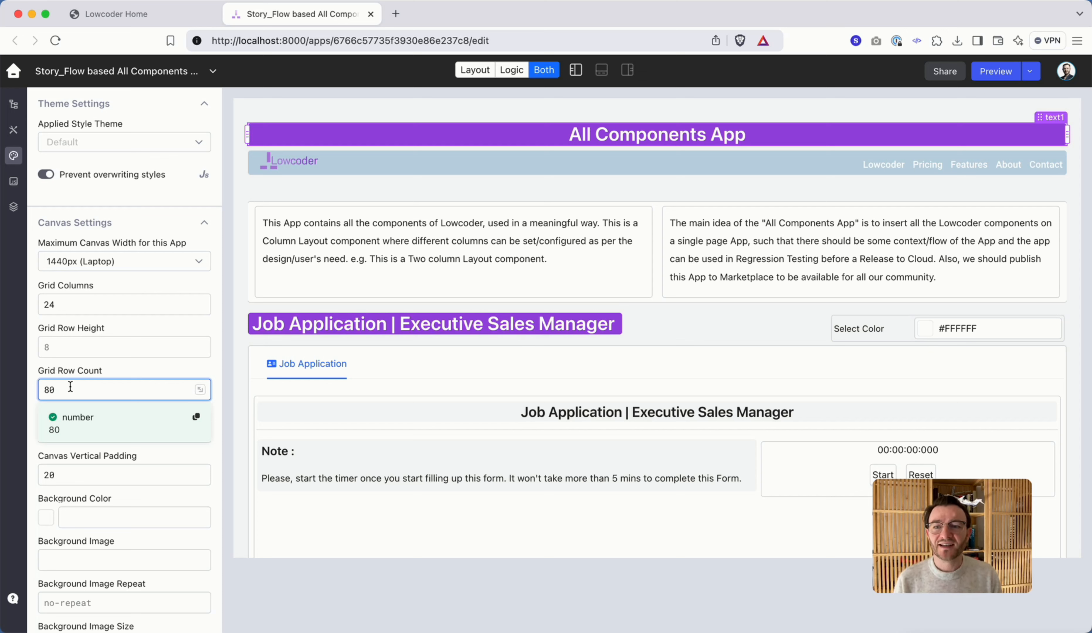
Set the grid row count to "infinite".
{"action": "left_click_drag", "start_coordinate": [70, 386], "coordinate": [24, 391]}
{"action": "type", "text": "infinite"}
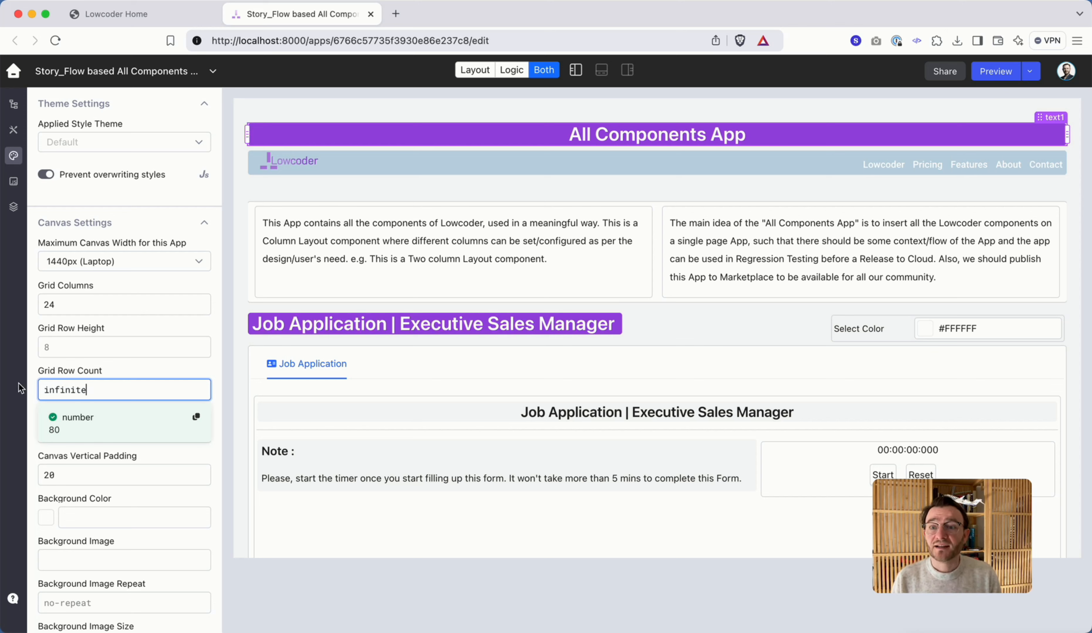
{"action": "left_click", "coordinate": [32, 364]}
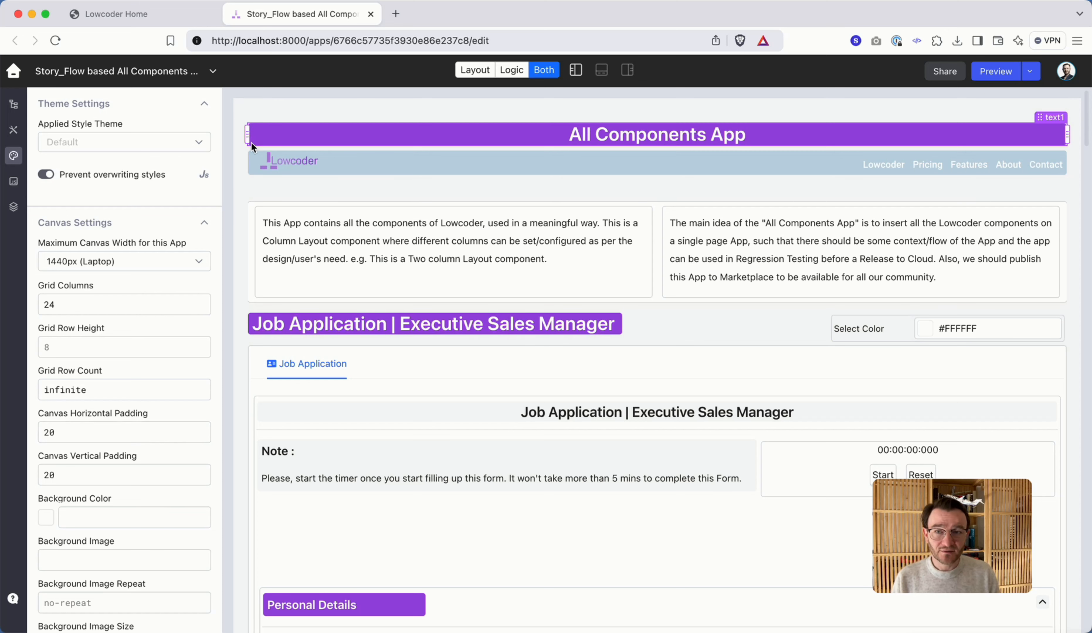
Try a canvas horizontal padding of 0, and set it back to 20.
{"action": "left_click", "coordinate": [51, 433]}
{"action": "key", "text": "BackSpace"}
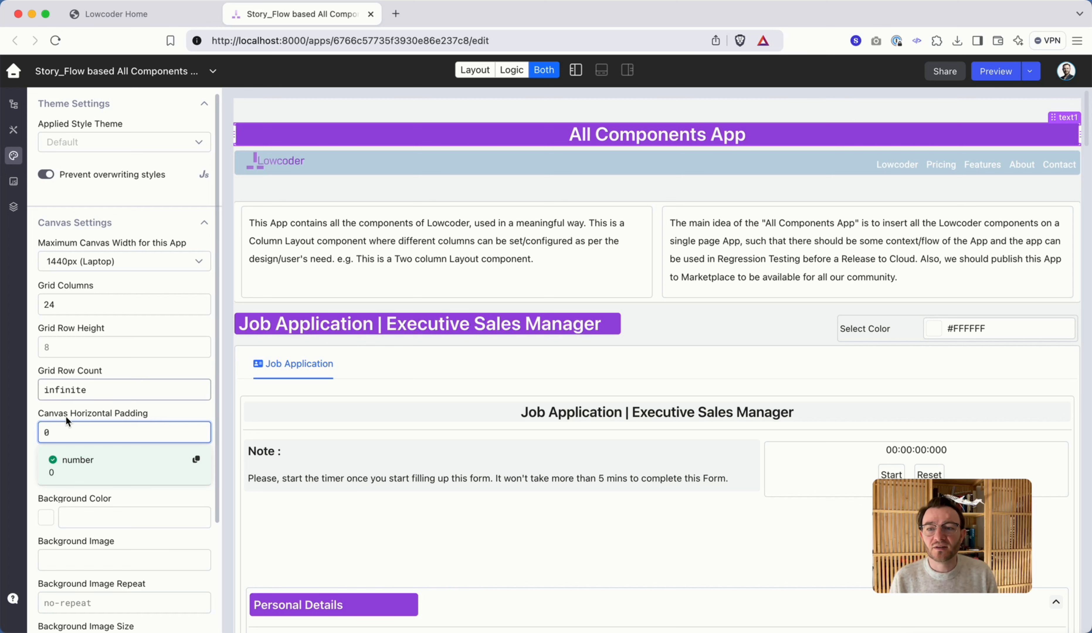
{"action": "key", "text": "BackSpace"}
{"action": "type", "text": "20"}
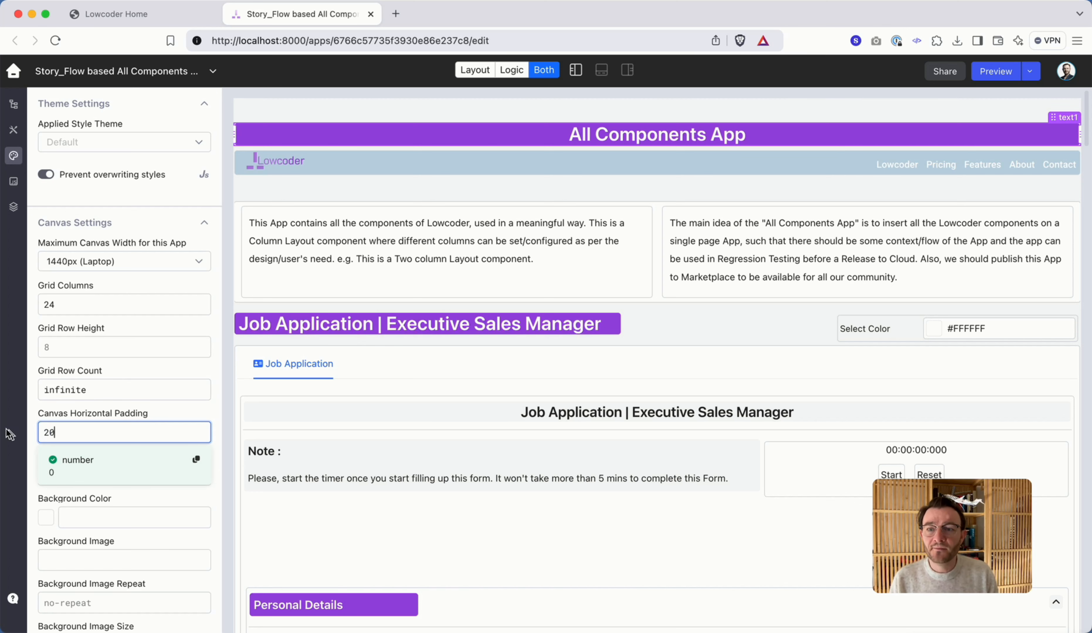
{"action": "left_click", "coordinate": [32, 419]}
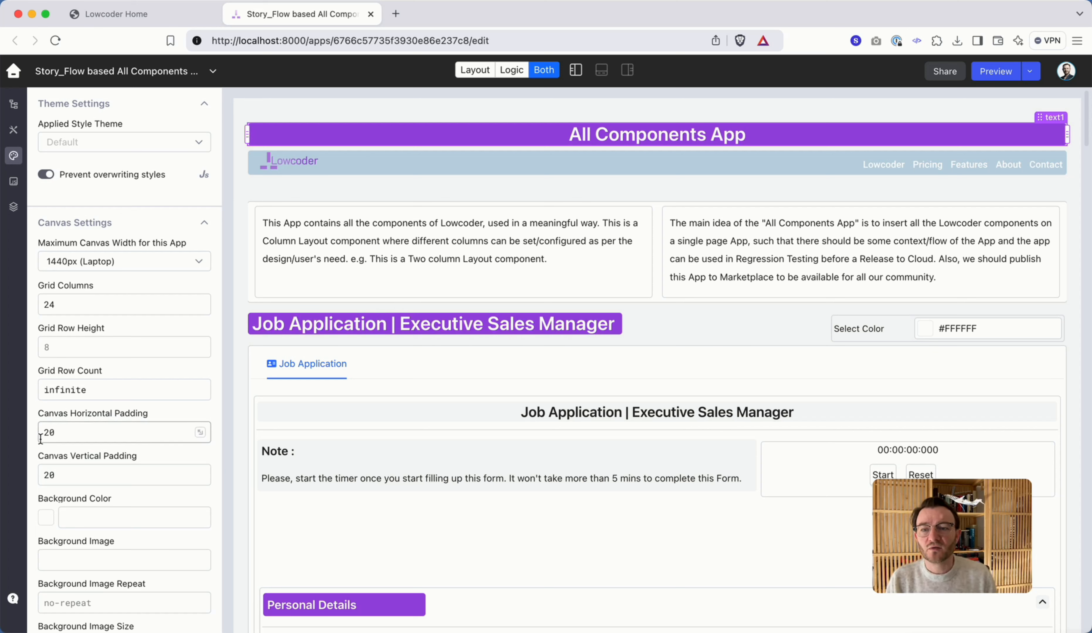
Set the canvas background color to the preset 90° linear gradient from pink #fa709a to yellow #fee140.
{"action": "scroll", "coordinate": [29, 516], "scroll_direction": "down", "scroll_amount": 3}
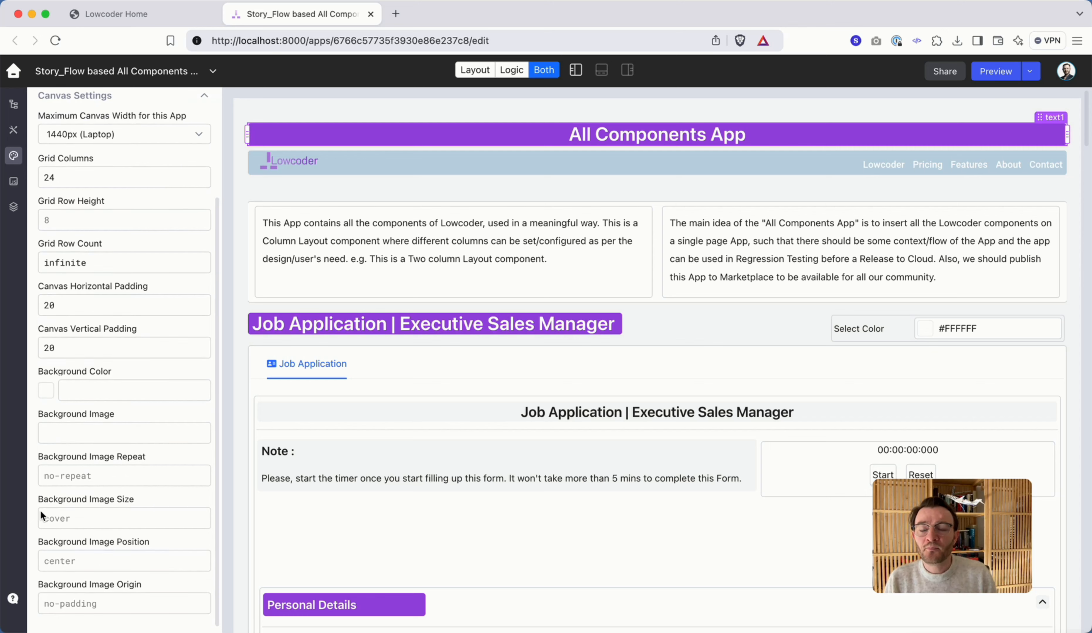
{"action": "left_click", "coordinate": [62, 389]}
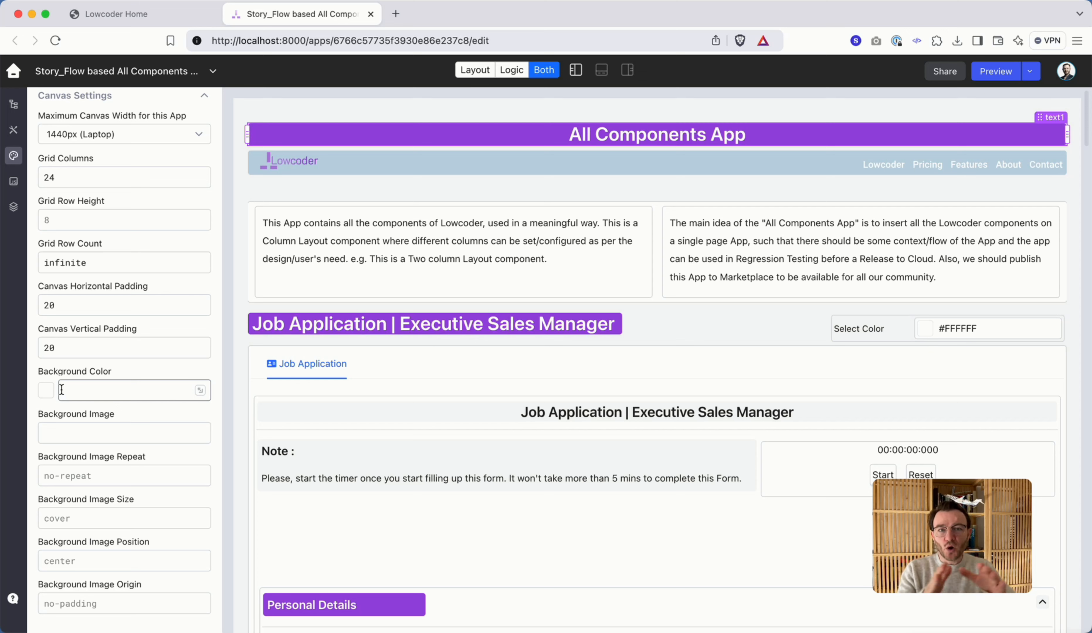
{"action": "left_click", "coordinate": [46, 390]}
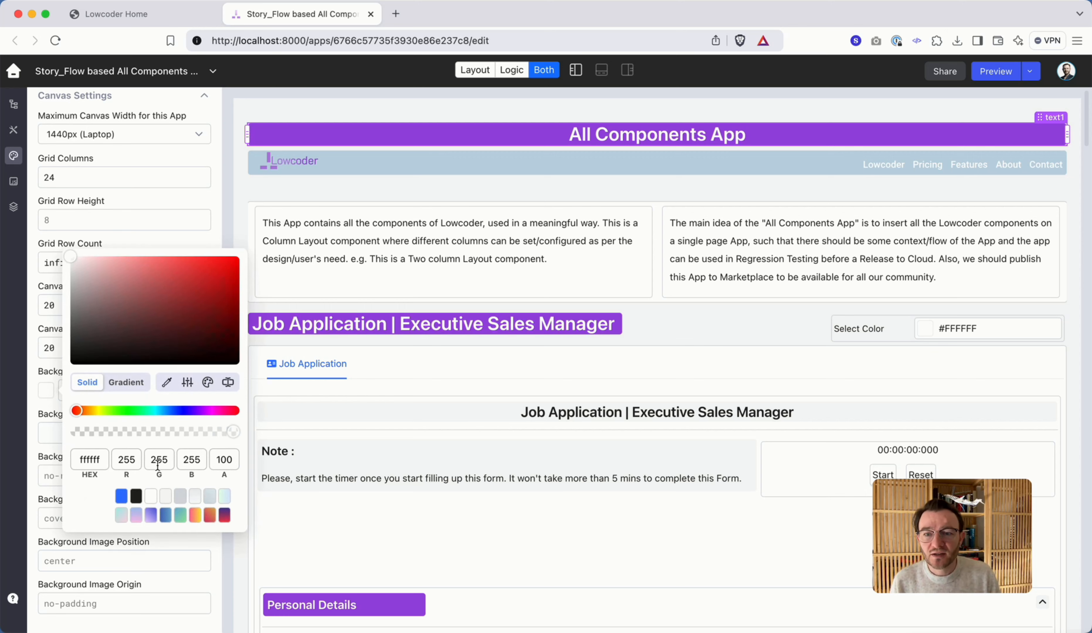
{"action": "left_click", "coordinate": [194, 515]}
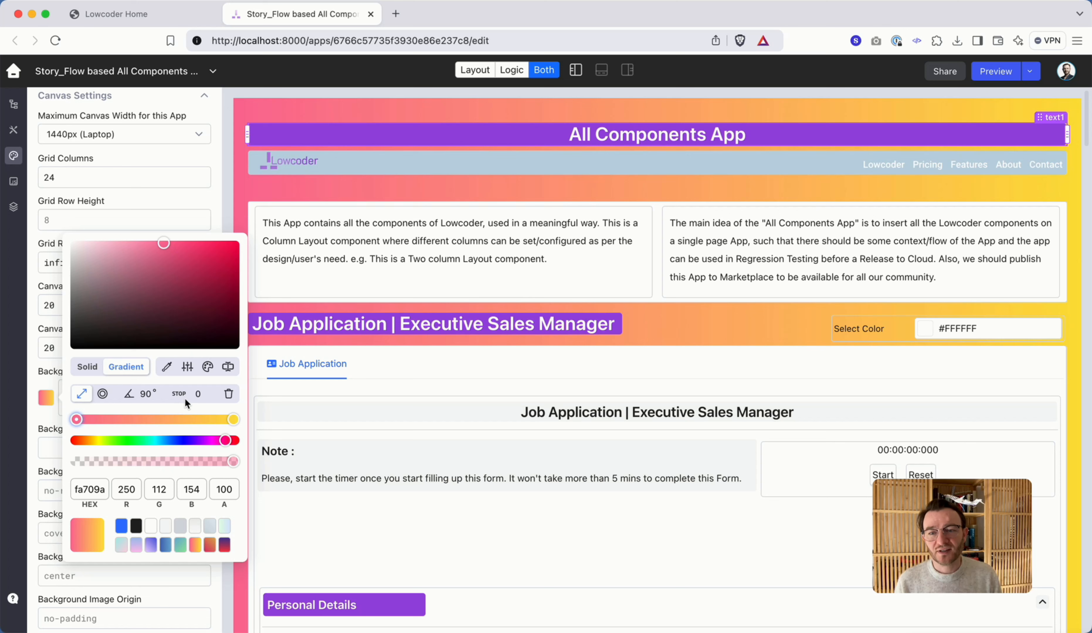
{"action": "left_click", "coordinate": [46, 401]}
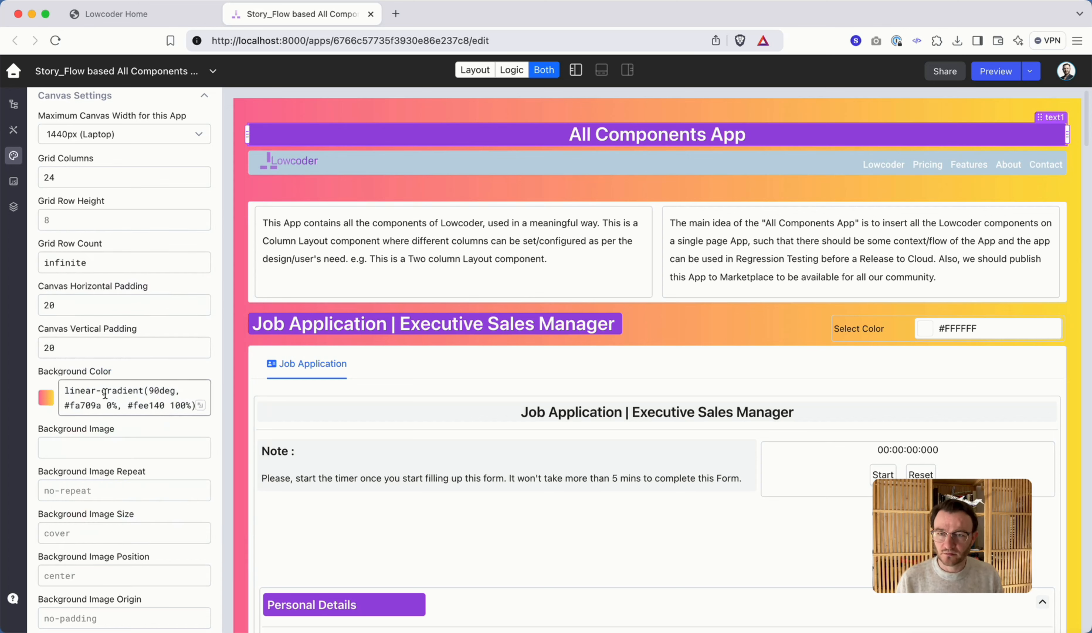
Try starting the canvas background gradient with the preset blue #3377ff, and try the solid purple #AF33F2 as background color.
{"action": "left_click", "coordinate": [45, 397]}
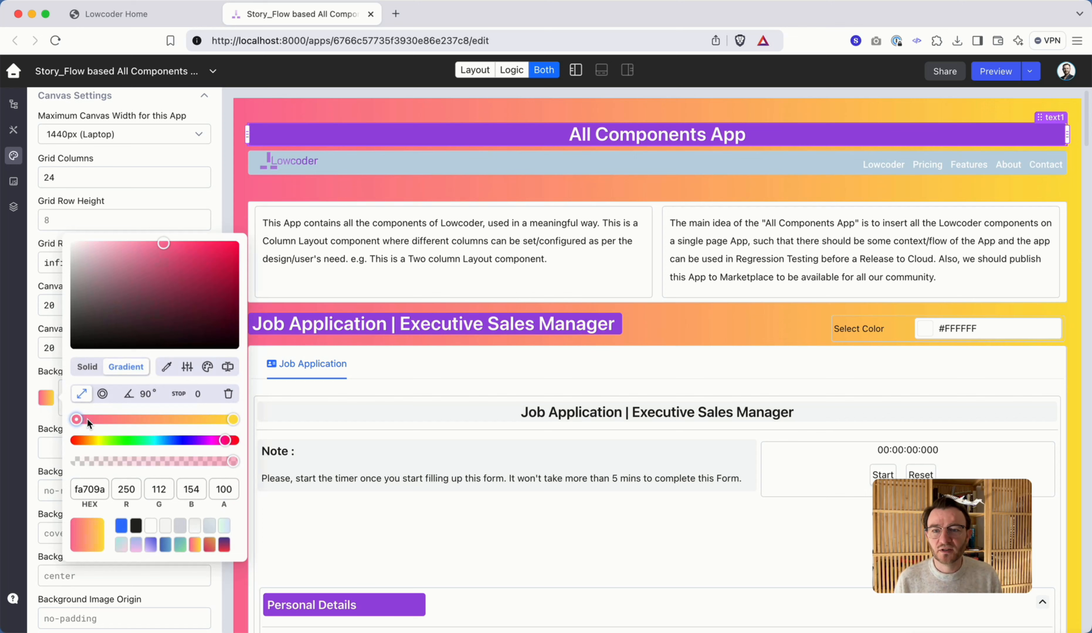
{"action": "left_click", "coordinate": [124, 527]}
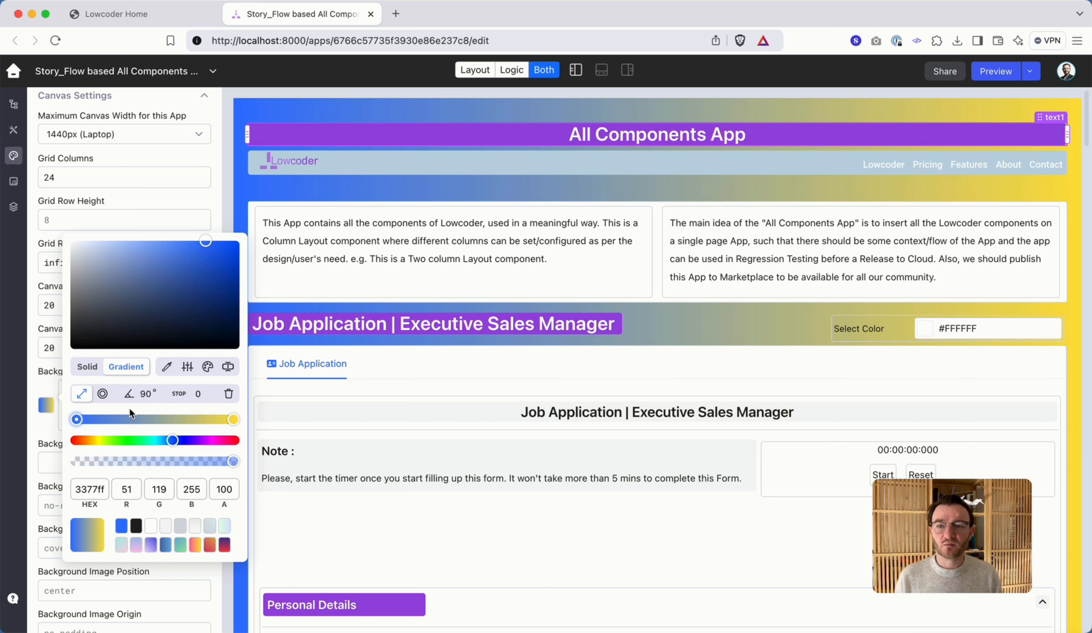
{"action": "left_click", "coordinate": [87, 372]}
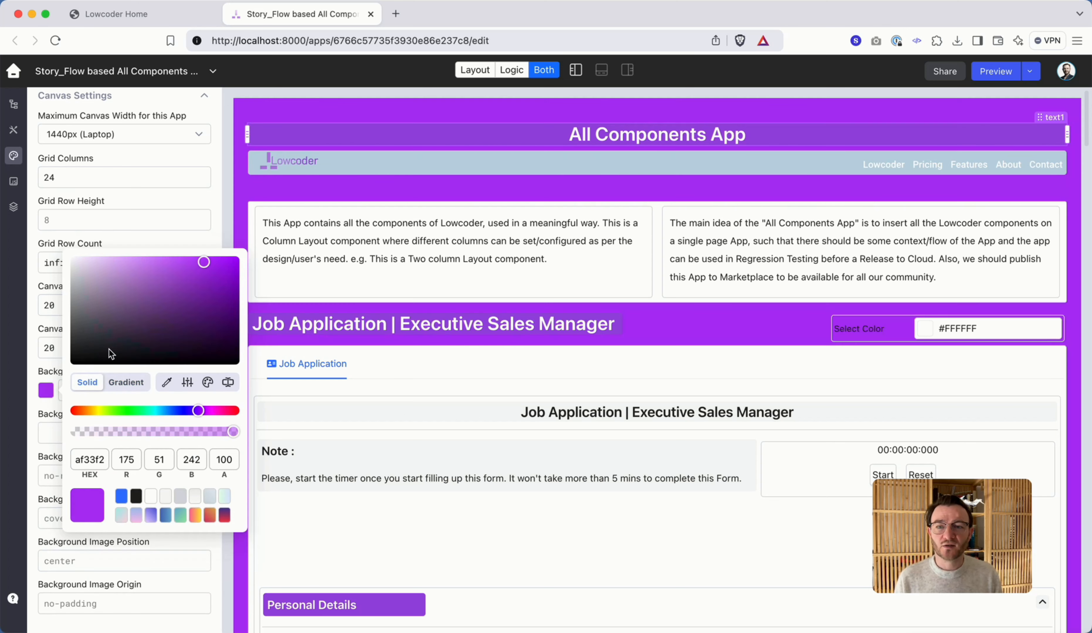
{"action": "left_click", "coordinate": [46, 390]}
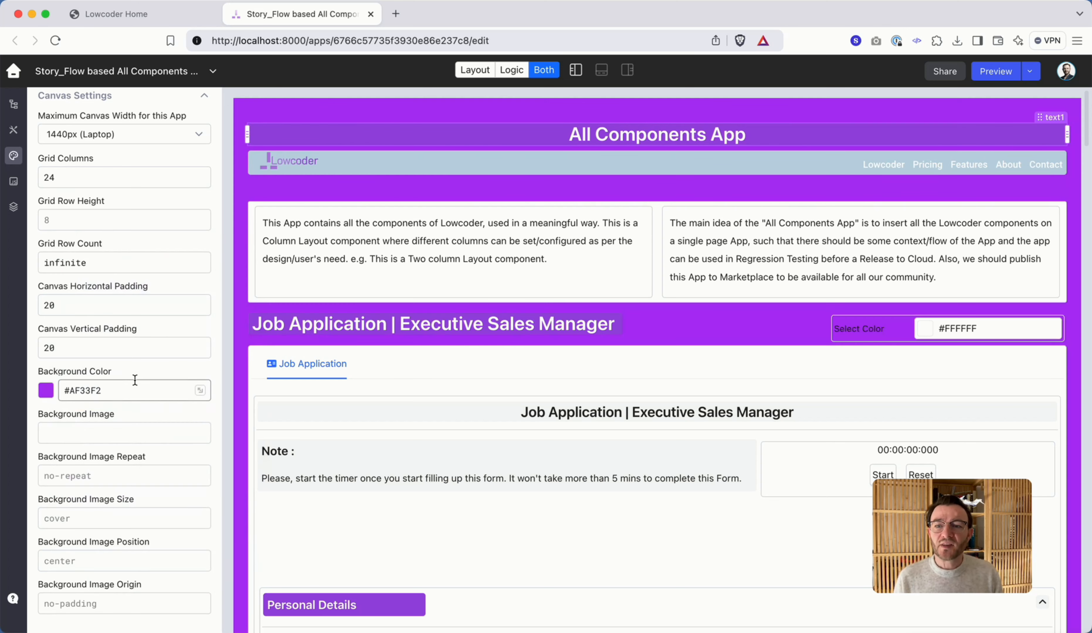
Clear the canvas background color value and leave the background image empty.
{"action": "triple_click", "coordinate": [135, 385]}
{"action": "key", "text": "BackSpace"}
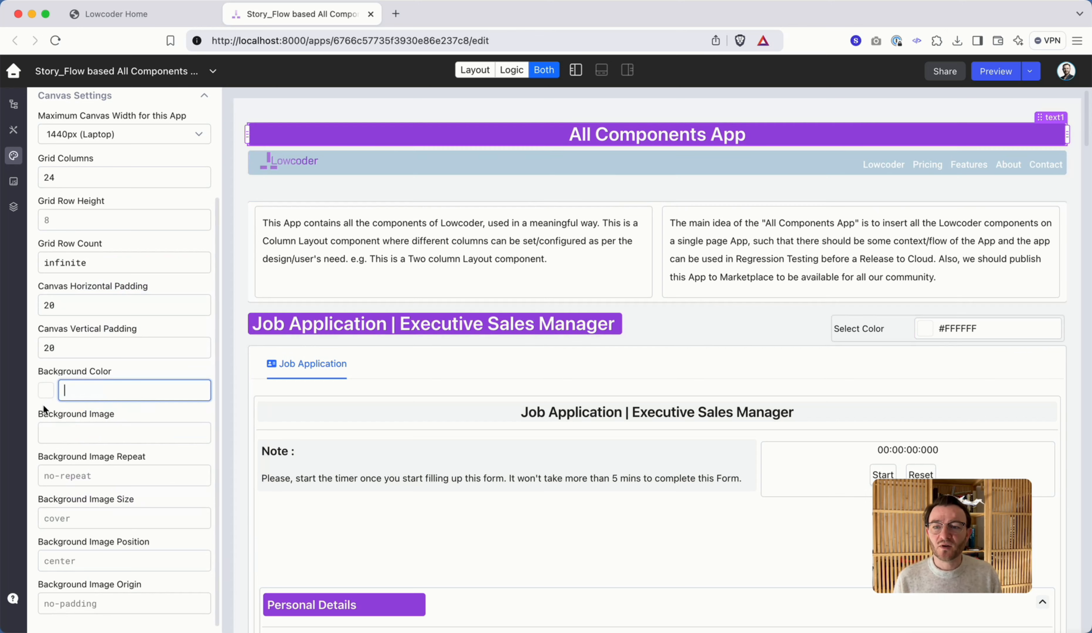
{"action": "left_click", "coordinate": [104, 432]}
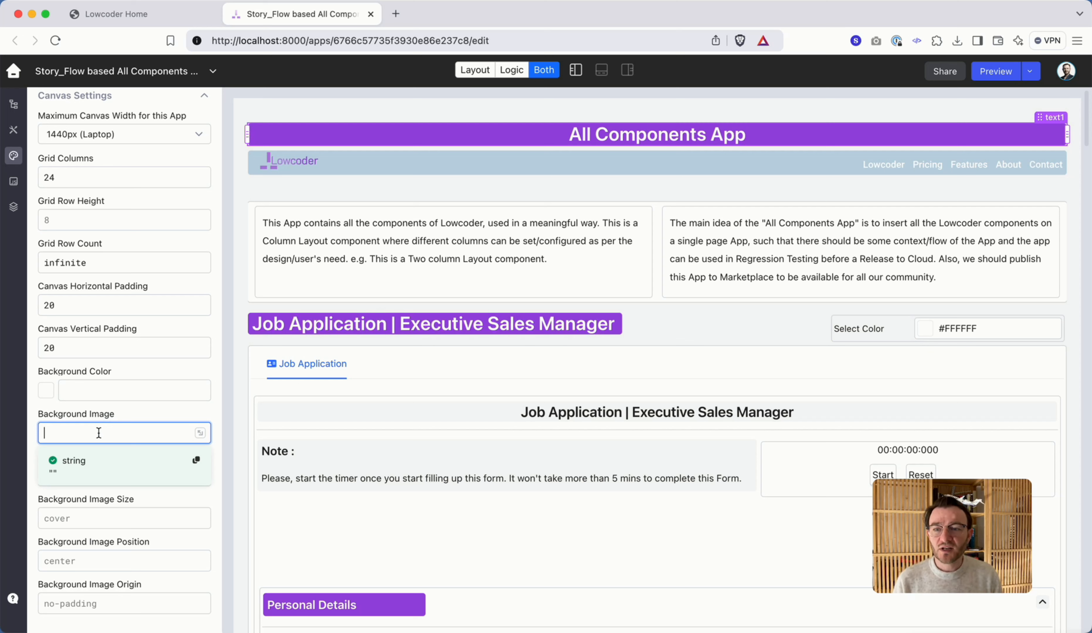
{"action": "left_click", "coordinate": [36, 415]}
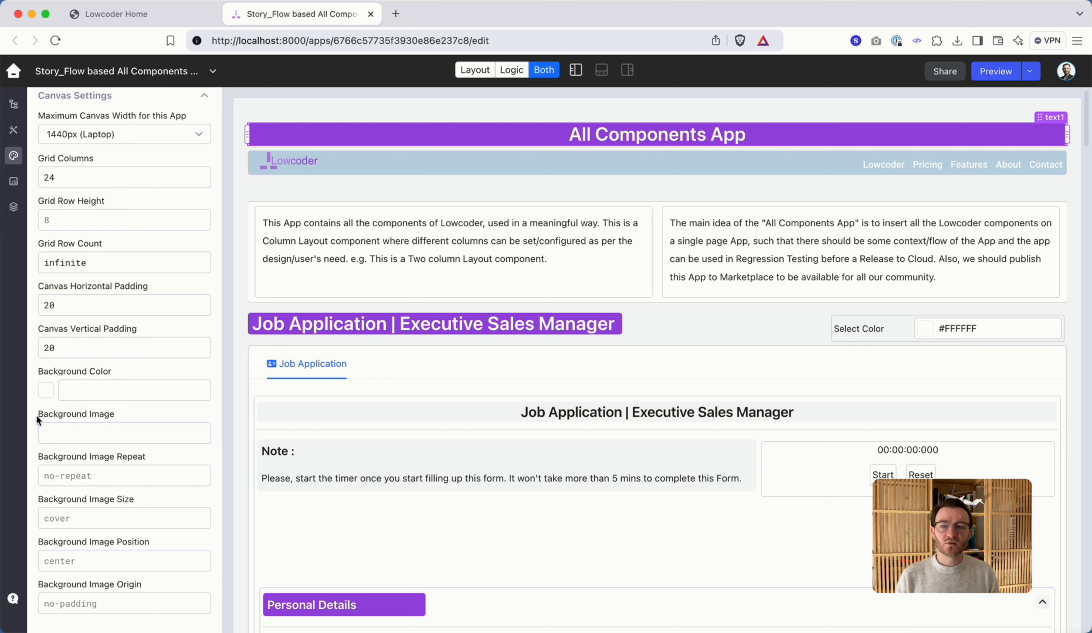